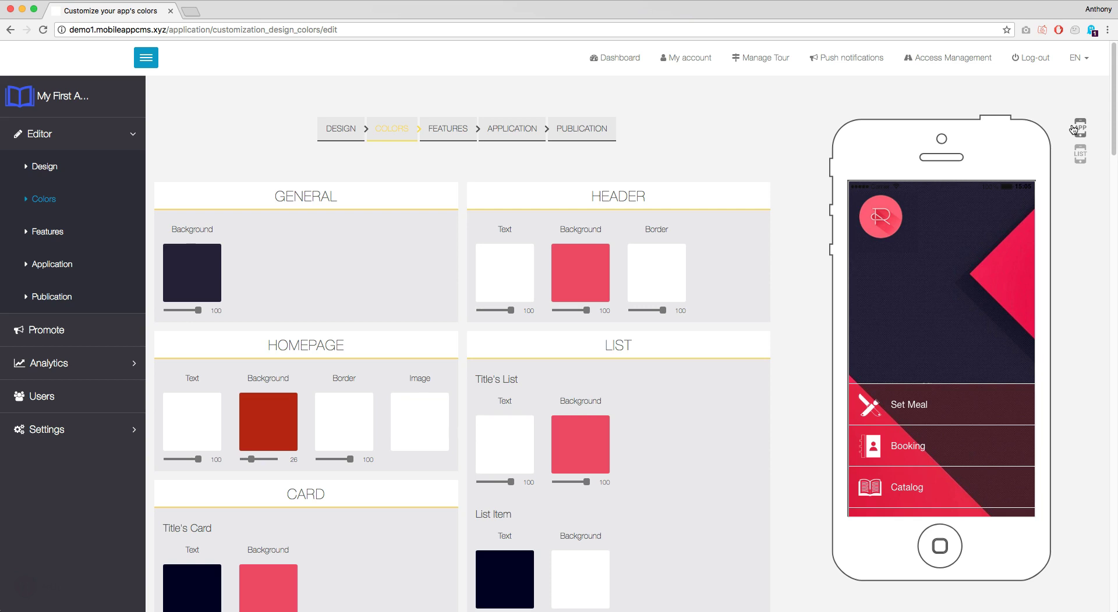
Switch the phone preview to the list view and back to the app view
click(1081, 155)
click(1082, 156)
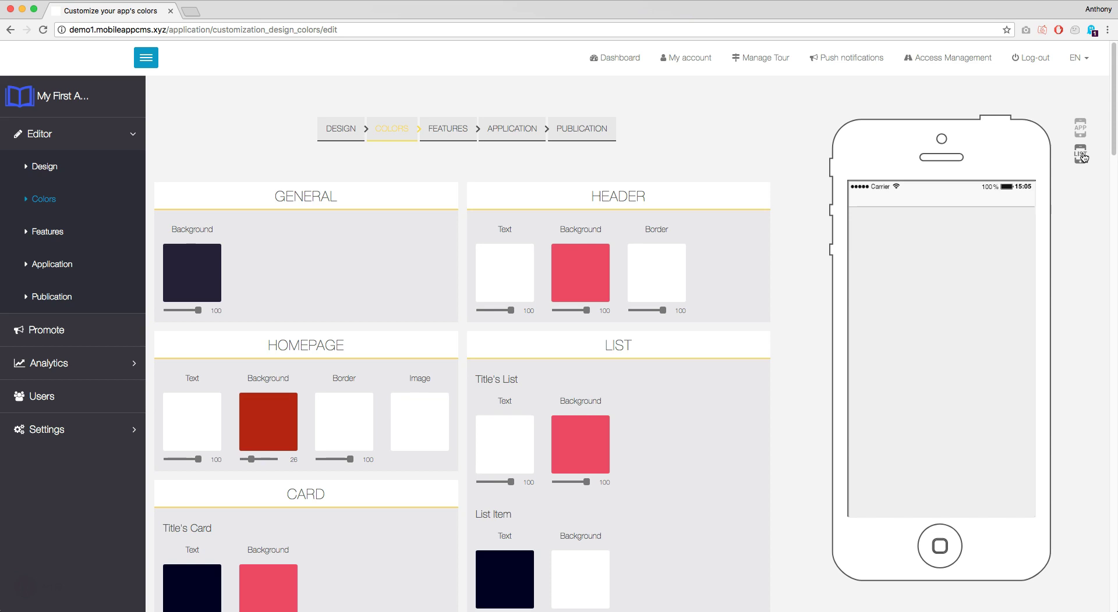
click(1083, 157)
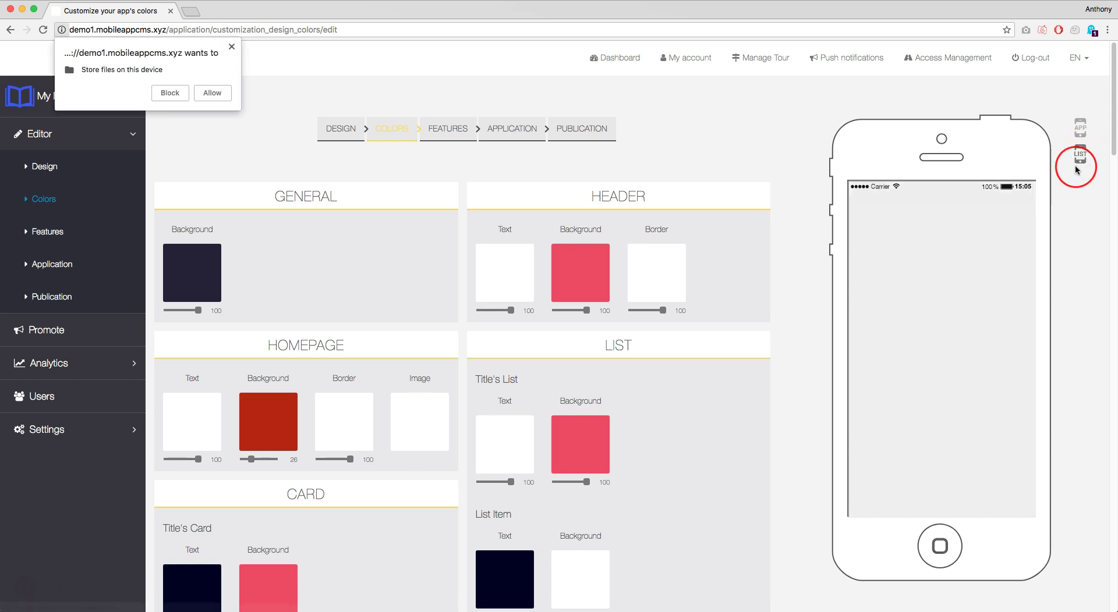
click(1077, 160)
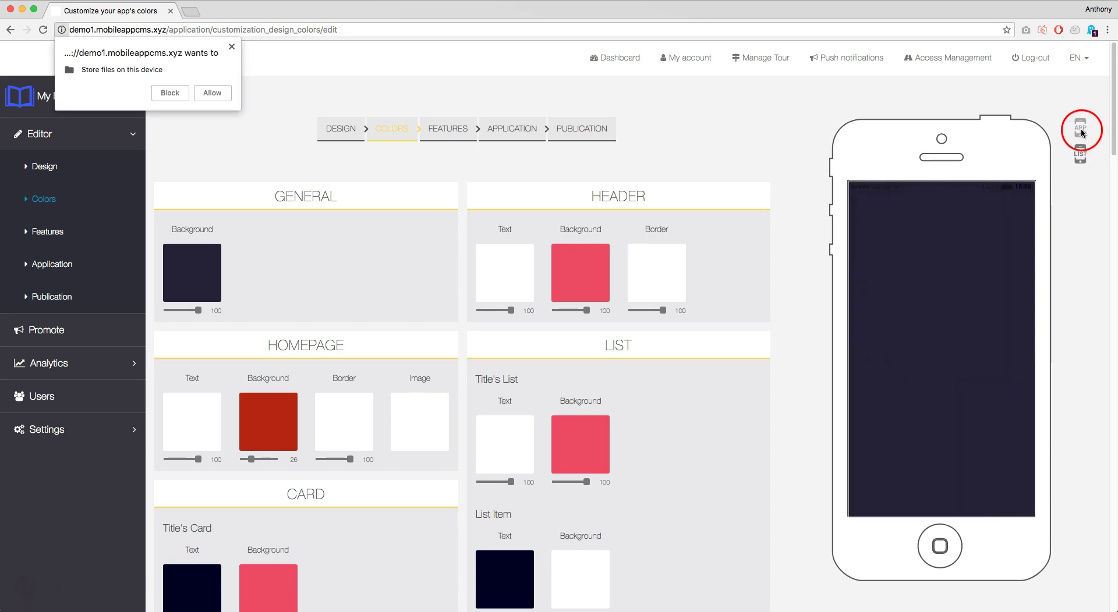
click(1081, 107)
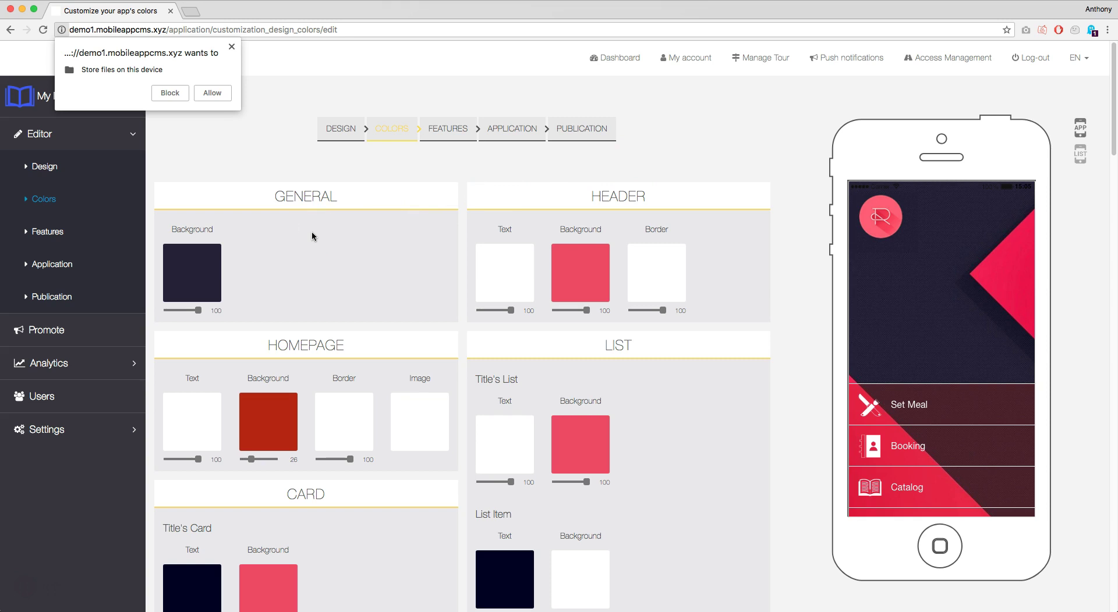
Open the General background color for editing and block the site's request to store files
click(209, 265)
click(200, 214)
click(169, 93)
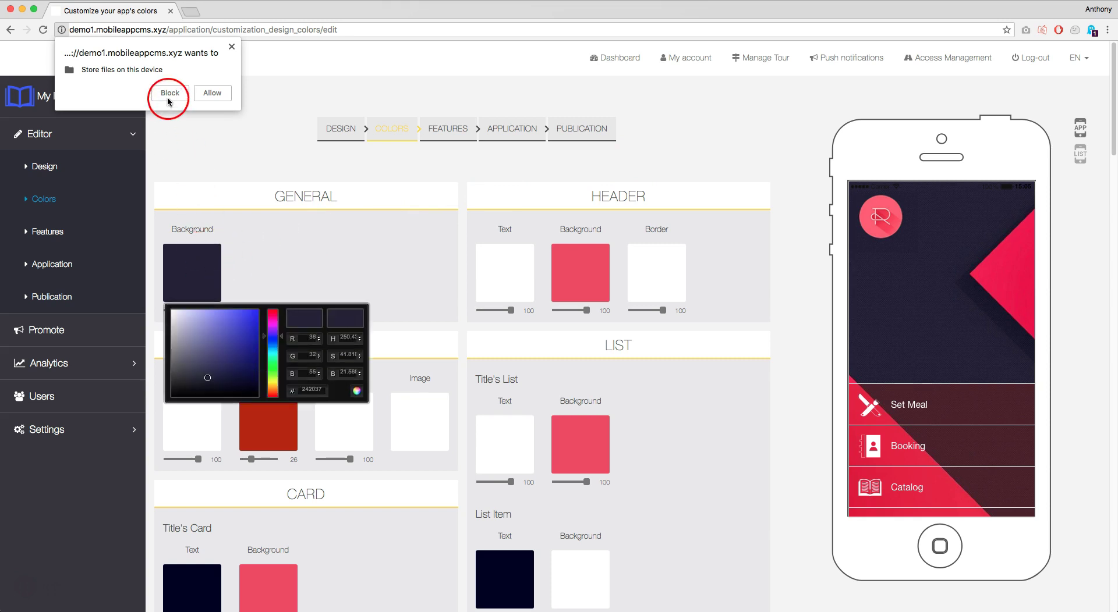
Try a muted purple, hex 766da3, for the General background and change its red value to 78
click(237, 351)
mouse_move(219, 373)
mouse_down()
mouse_move(191, 338)
mouse_move(224, 353)
mouse_move(191, 355)
mouse_move(192, 384)
mouse_move(200, 341)
mouse_up()
click(300, 344)
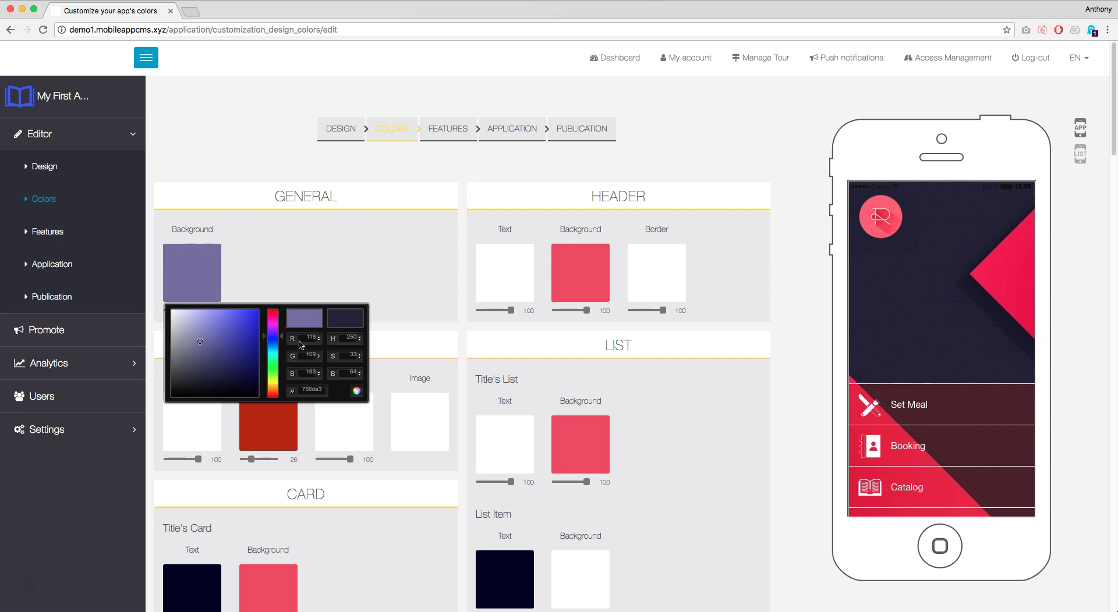
click(307, 340)
text(78)
click(311, 373)
click(312, 389)
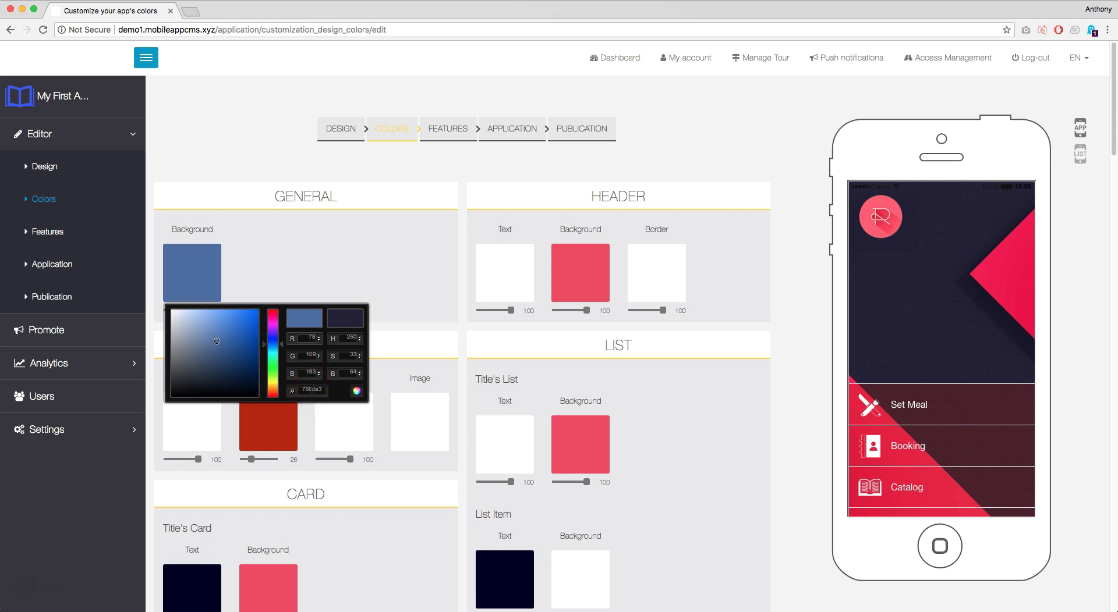
Set the General background color to hex 000000 and close the color picker
double_click(311, 389)
text(000000)
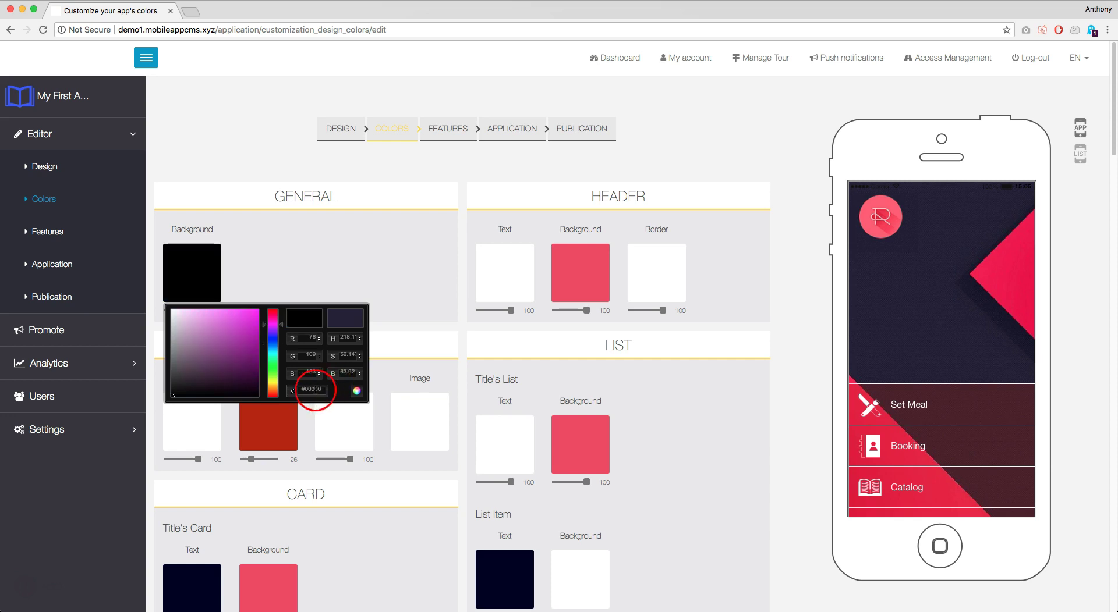
click(380, 348)
Set the opacity of the Homepage background color to 48
click(239, 315)
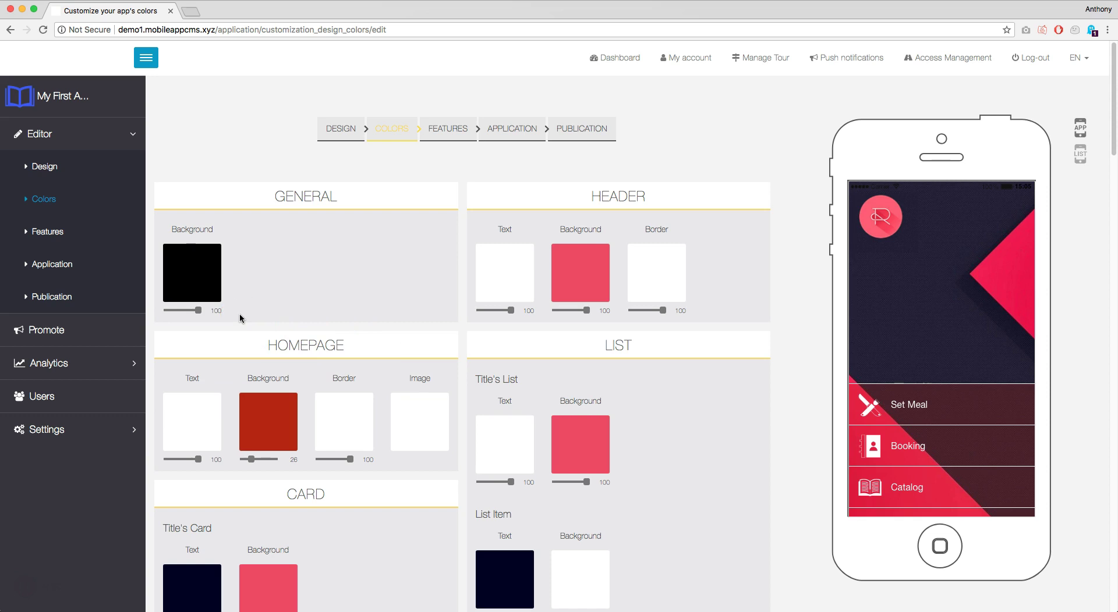
mouse_move(198, 310)
mouse_down()
mouse_move(166, 313)
mouse_move(200, 314)
mouse_up()
mouse_move(252, 459)
mouse_down()
mouse_move(293, 455)
mouse_move(242, 465)
mouse_move(259, 465)
mouse_up()
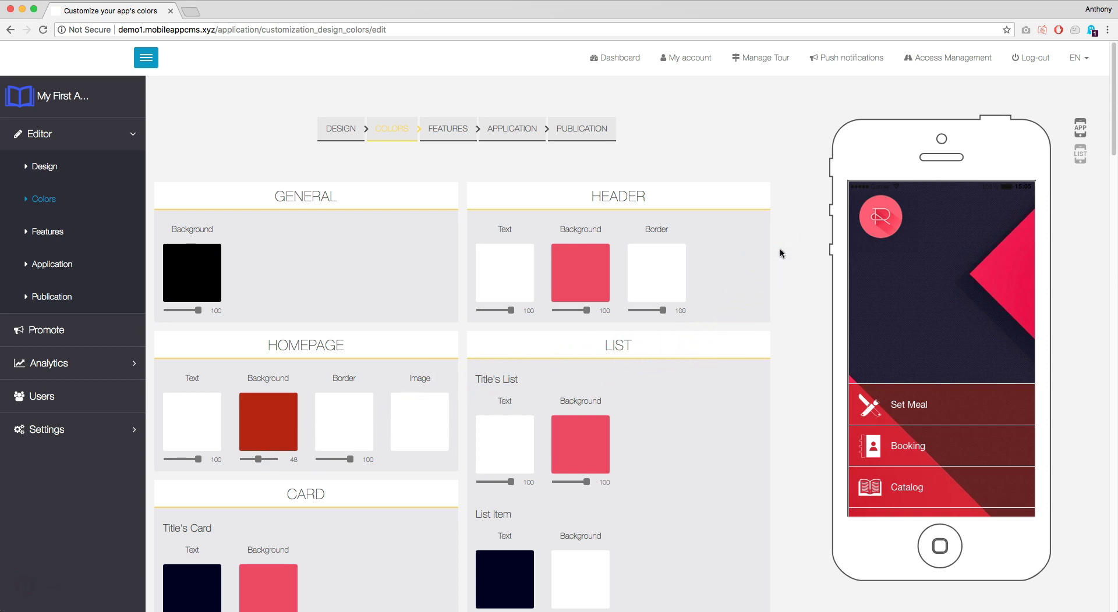
Switch the phone preview to the list view, blocking file storage, and examine the Header, List, Card and Buttons color sections
click(1080, 157)
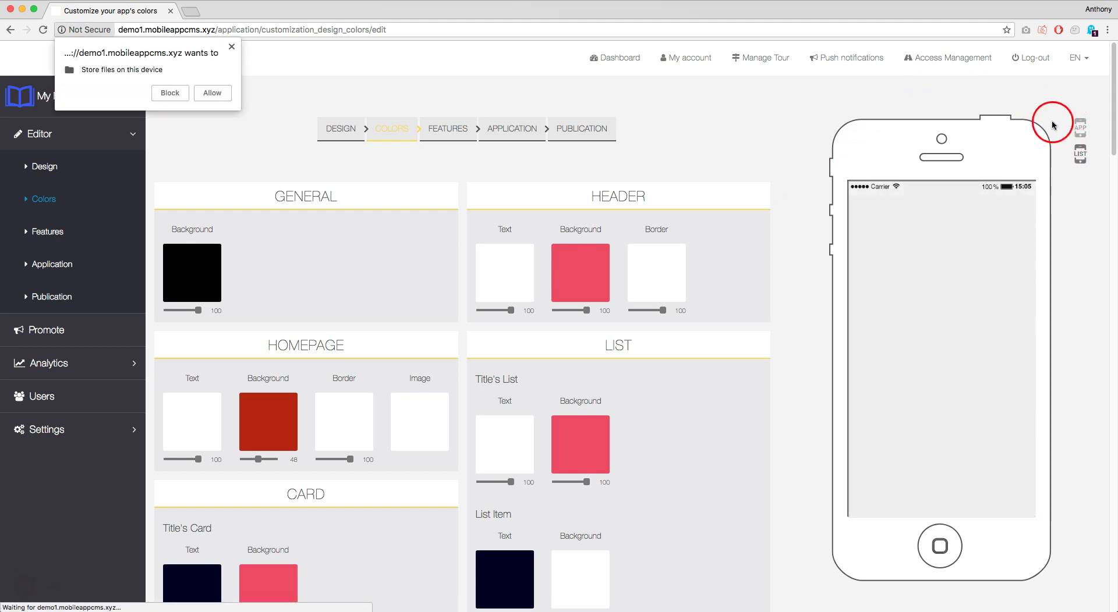
click(170, 93)
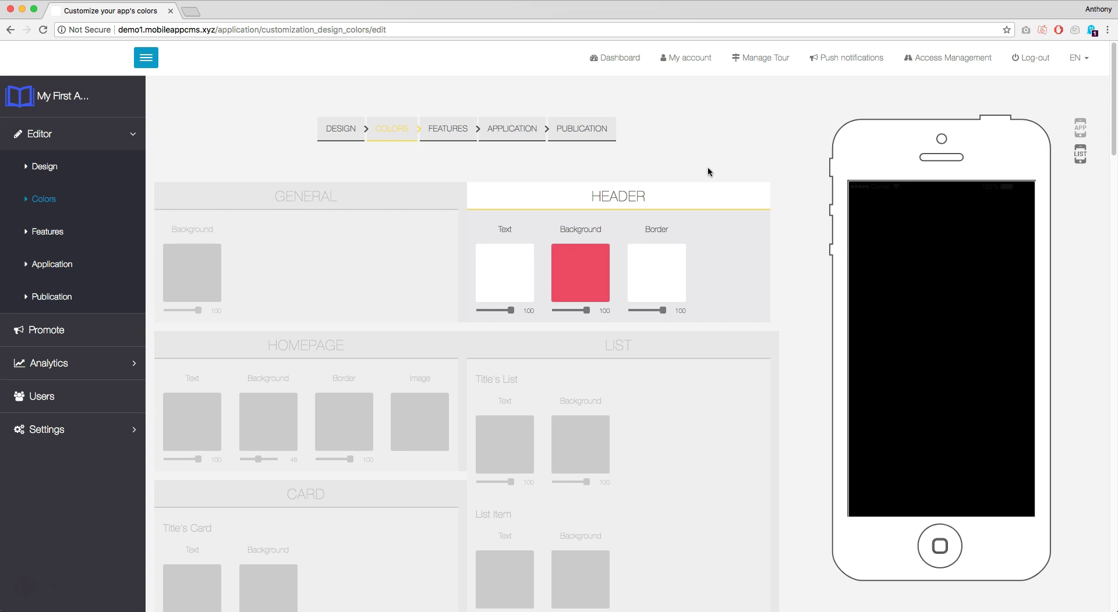
click(694, 274)
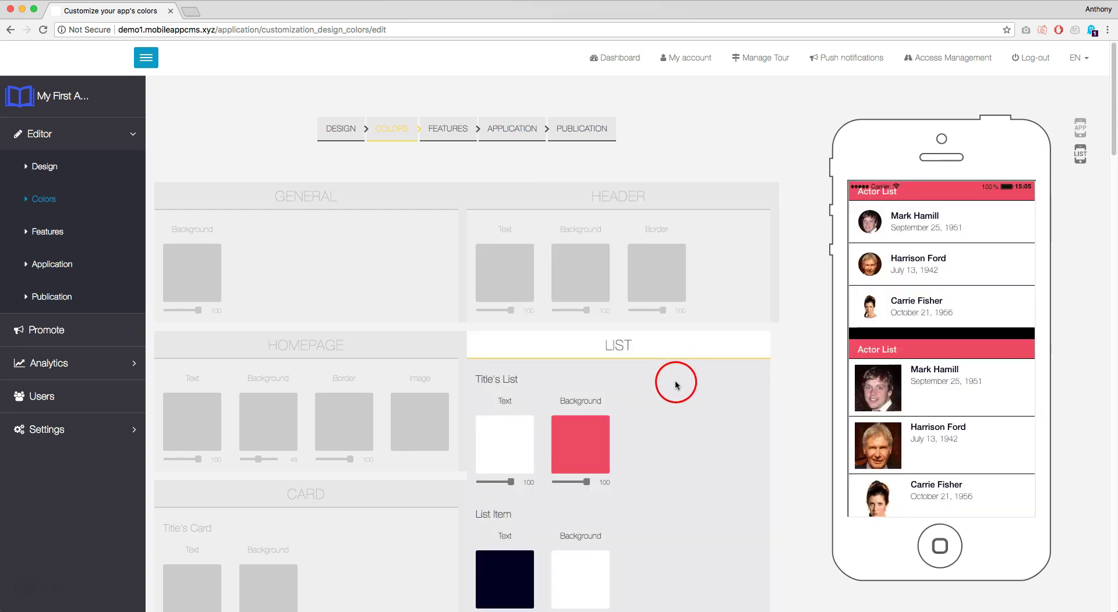
scroll(675, 385, down, 5)
click(413, 406)
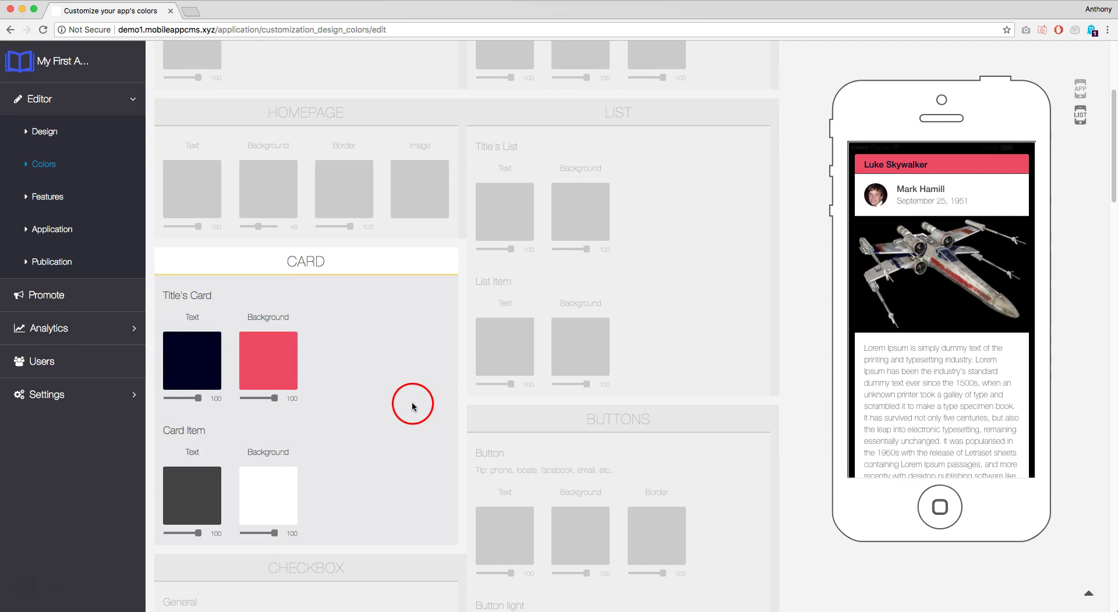
scroll(414, 403, down, 4)
click(452, 404)
click(596, 420)
scroll(595, 402, down, 1)
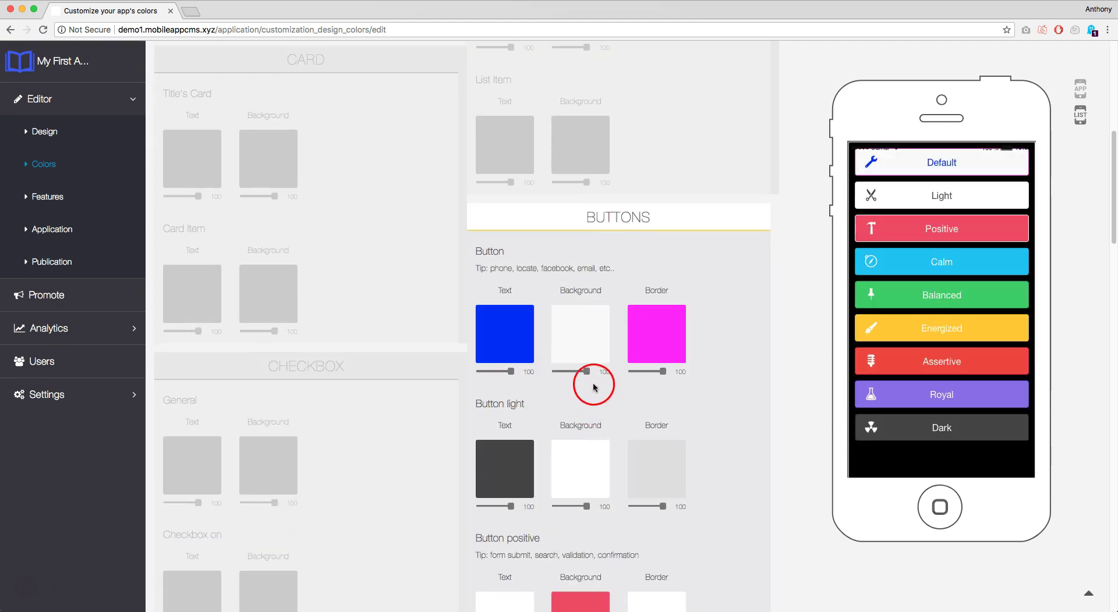
Try a darker blue, hex 232a8c, for the default button text and return it to the original bright blue
click(510, 346)
click(515, 376)
click(515, 390)
mouse_move(515, 418)
mouse_down()
mouse_move(464, 372)
mouse_move(540, 435)
mouse_move(549, 410)
mouse_up()
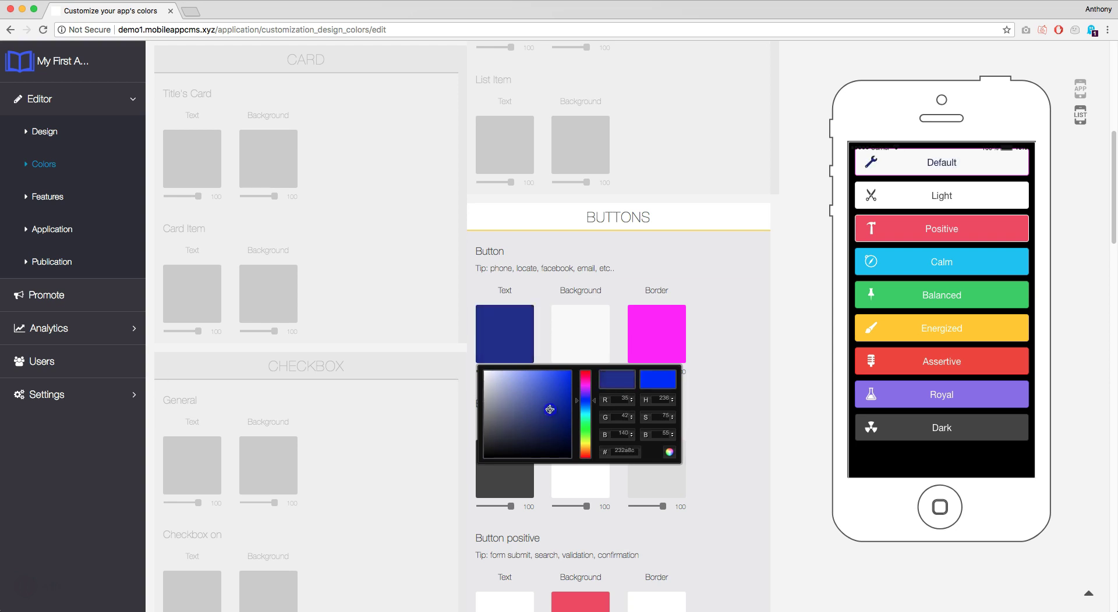
click(743, 308)
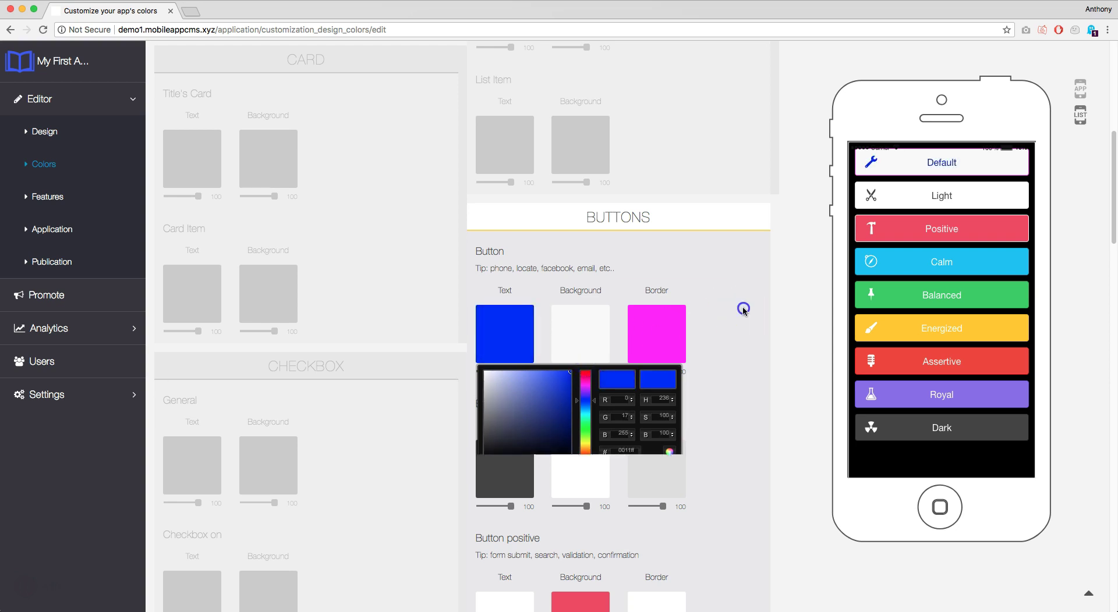
Examine the remaining color sections, including Checkbox, Toggle, Tooltip and Dialog, together with their phone previews
scroll(726, 345, down, 3)
click(352, 379)
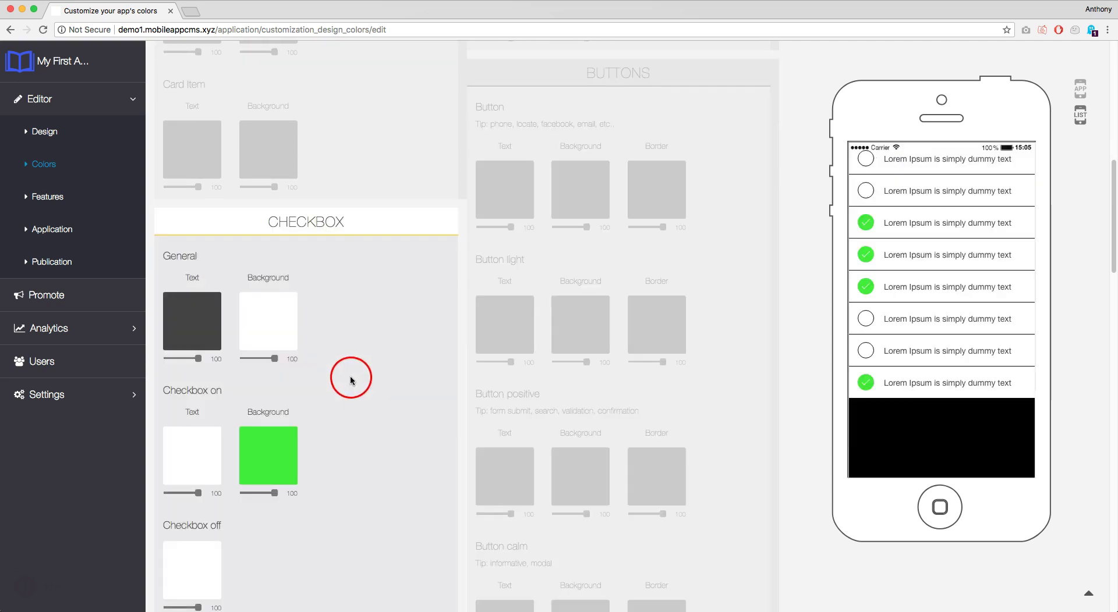
scroll(352, 379, up, 1)
click(274, 362)
mouse_move(317, 436)
mouse_down()
mouse_move(307, 505)
mouse_move(257, 439)
mouse_move(339, 408)
mouse_up()
click(387, 379)
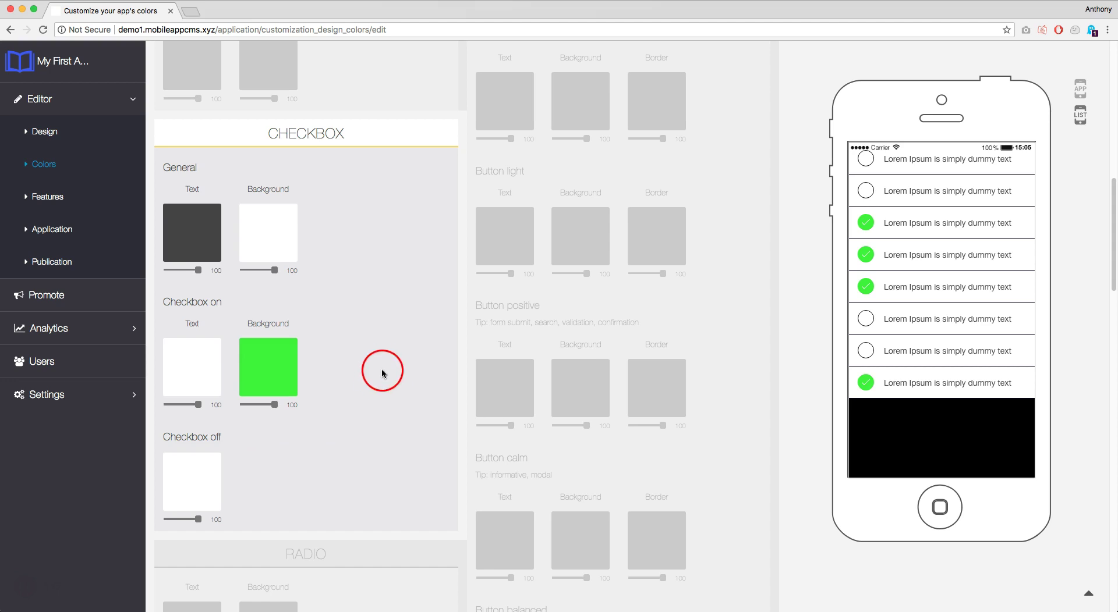
scroll(388, 372, down, 5)
scroll(391, 383, down, 20)
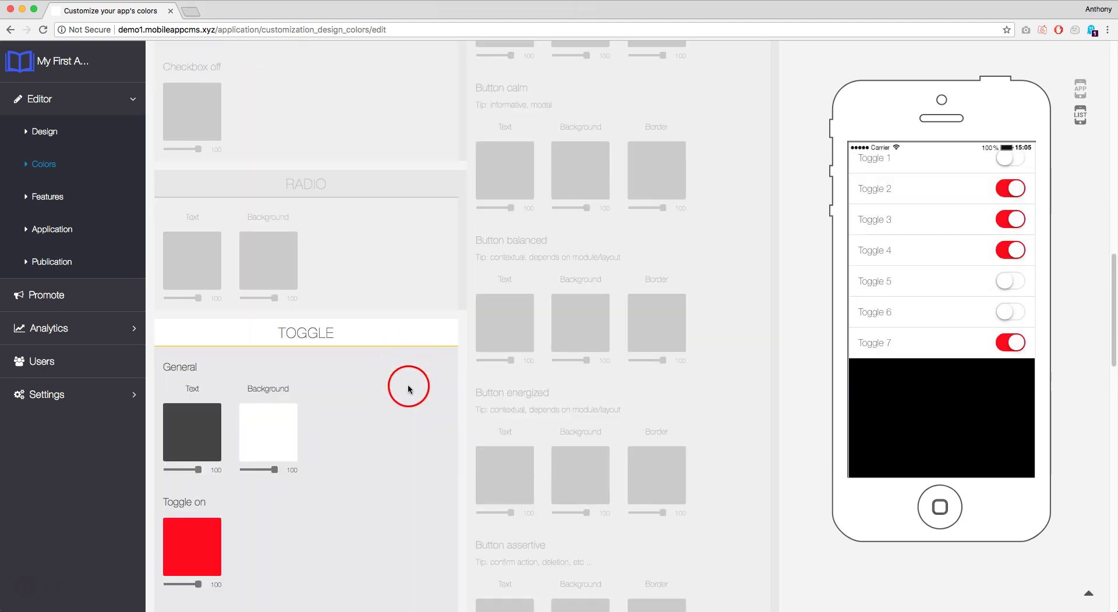
scroll(396, 388, down, 20)
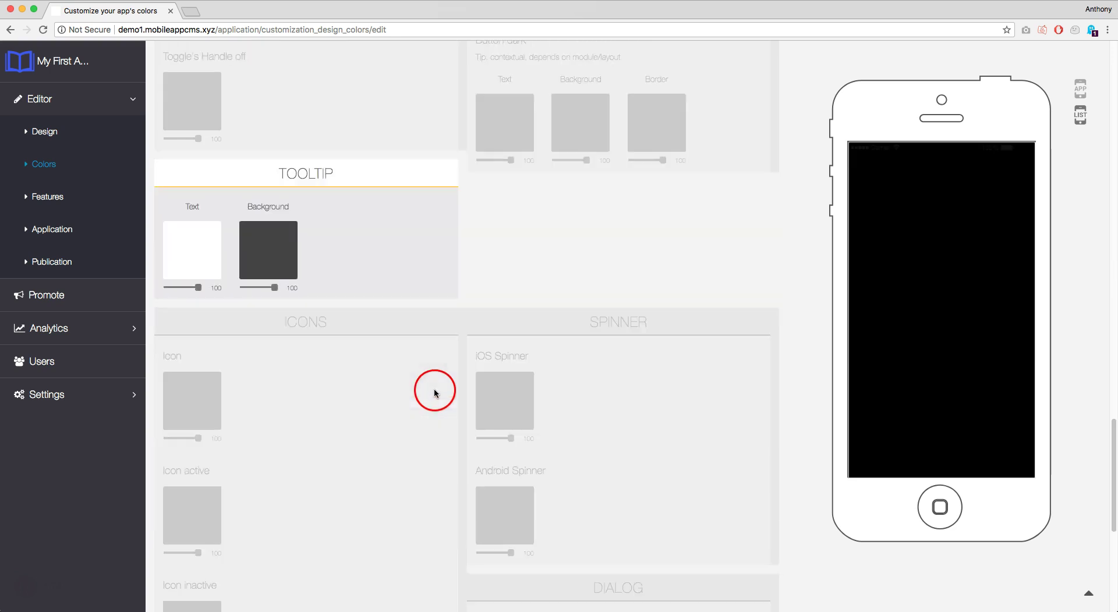
scroll(567, 393, down, 1)
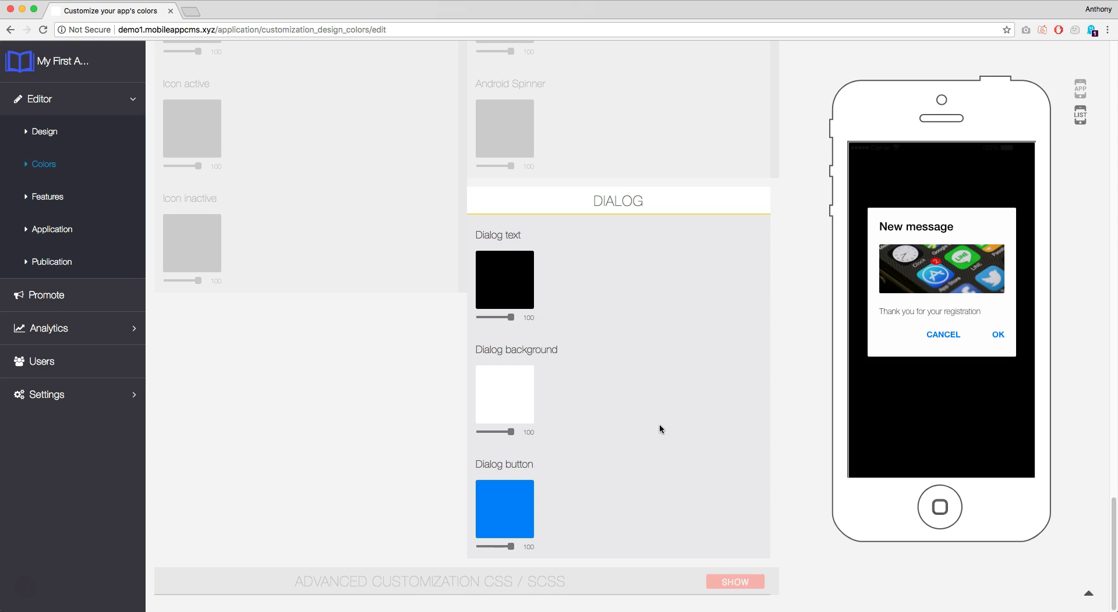
Return the phone preview to the app view and block the site's request to store files
click(1077, 95)
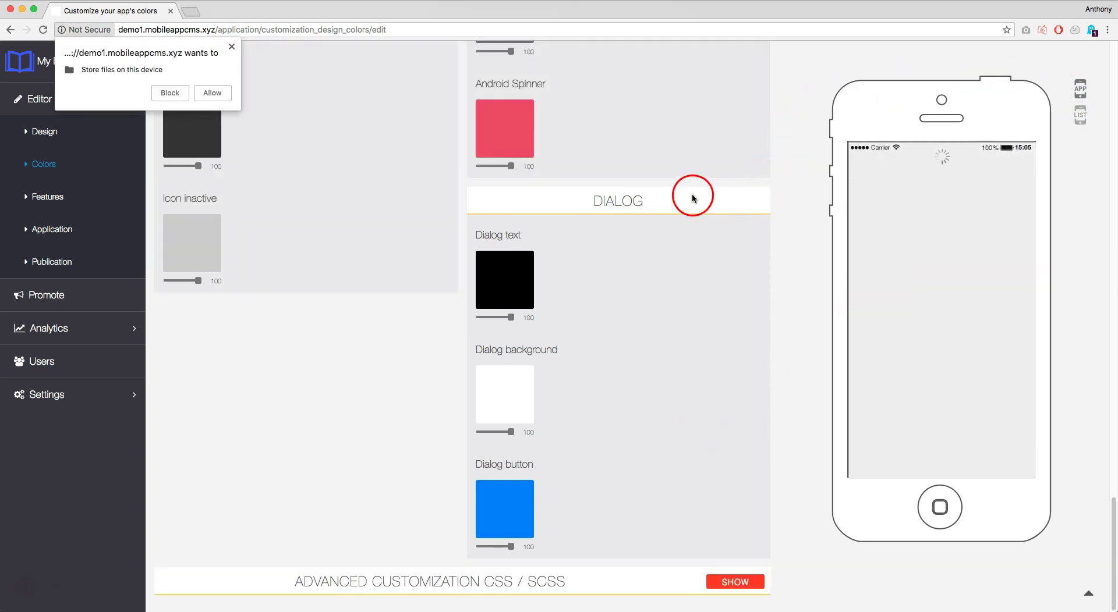
click(170, 93)
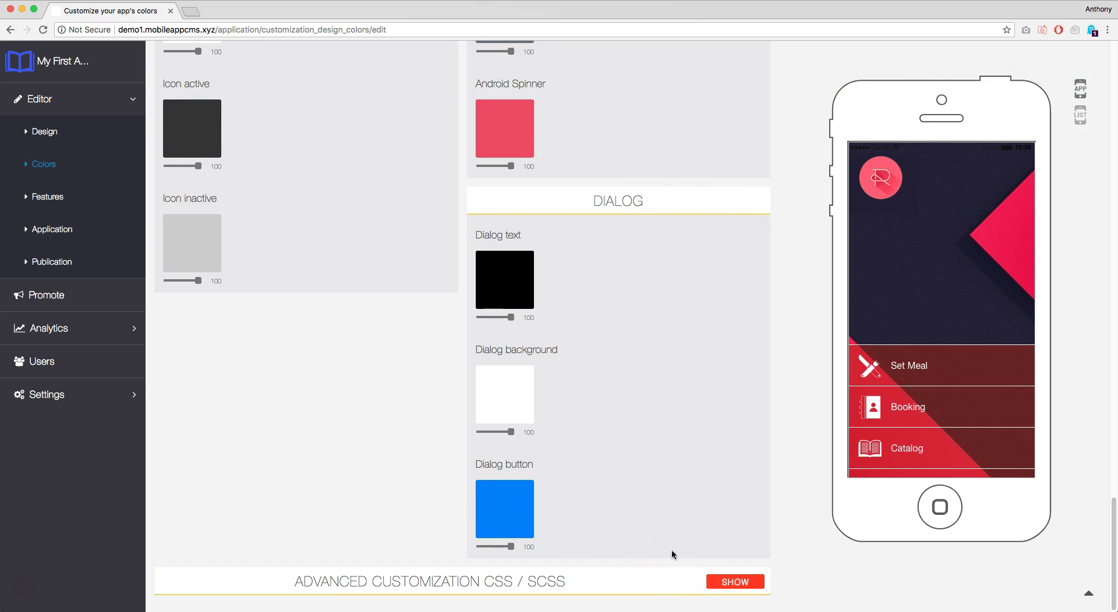
Show the advanced CSS / SCSS customization and review the available SCSS variables down to the code editor
click(737, 582)
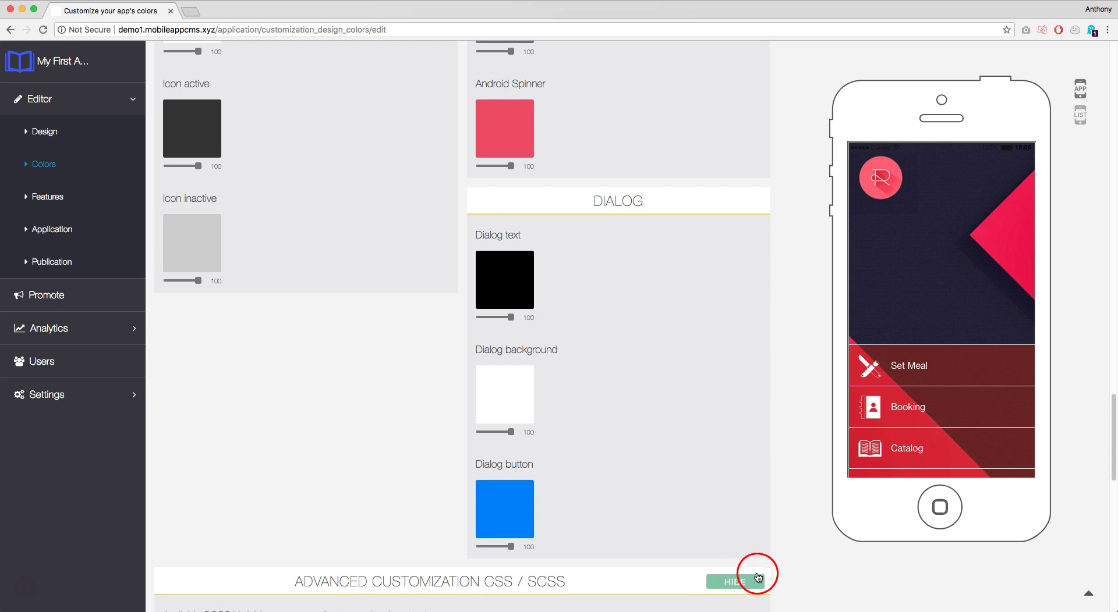
scroll(796, 511, down, 10)
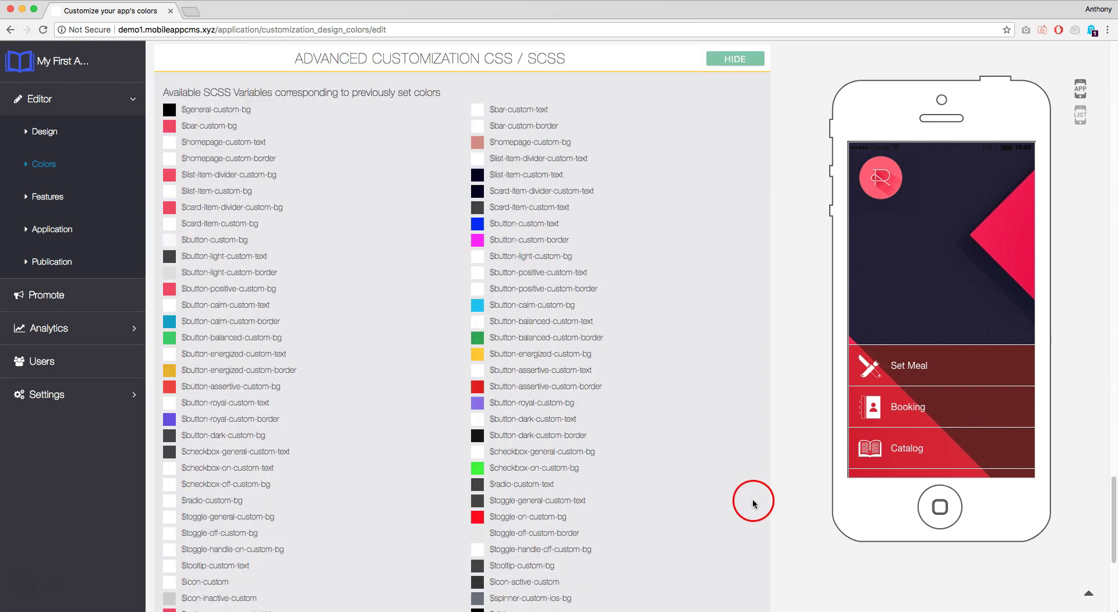
scroll(753, 504, down, 5)
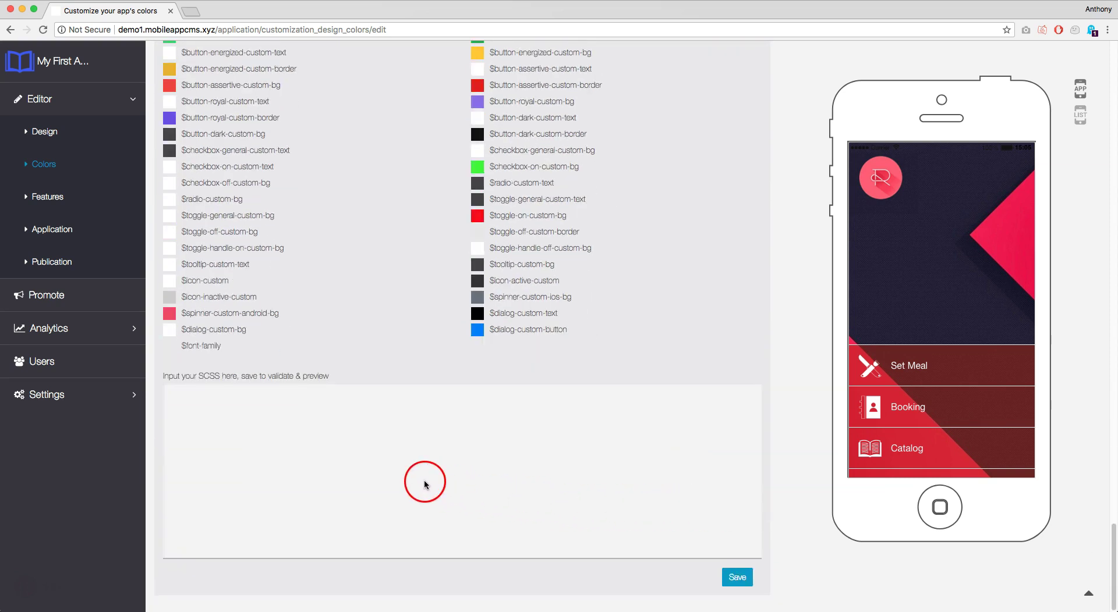
Paste the copied SCSS, including the .bar.bar-custom and .scroll rules, into the empty code editor and save it
click(285, 441)
click(198, 404)
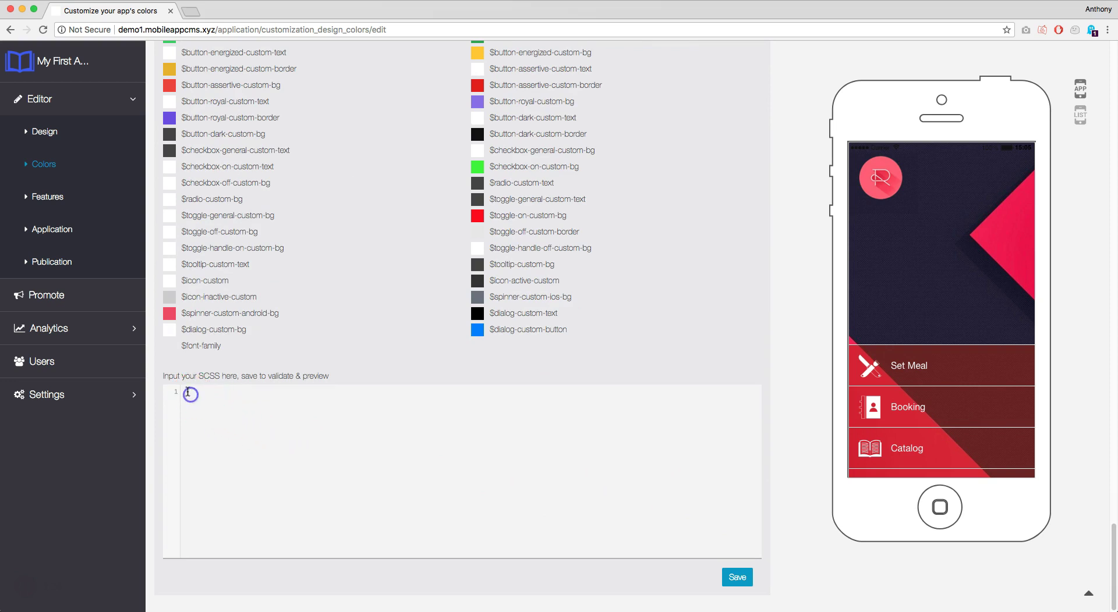
key(super+v)
scroll(294, 482, up, 6)
scroll(307, 479, down, 6)
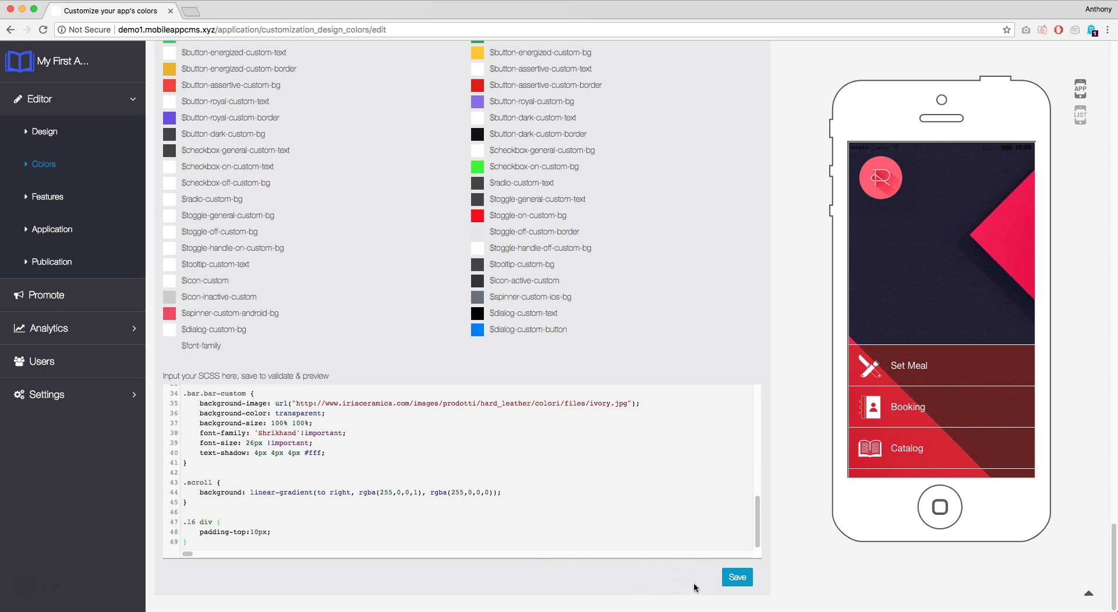
click(738, 577)
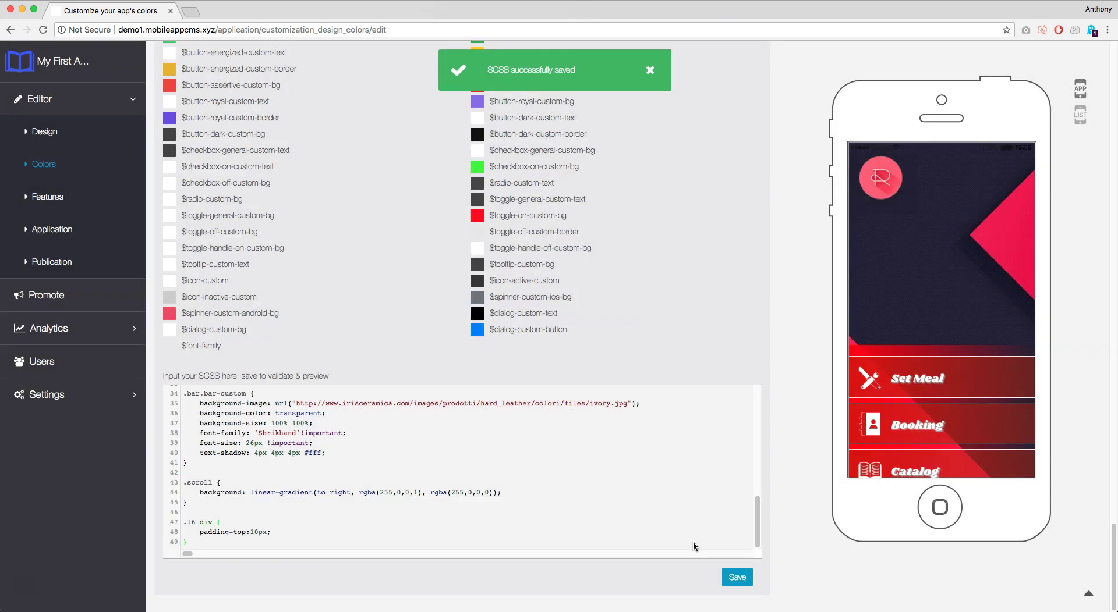
click(702, 541)
click(760, 513)
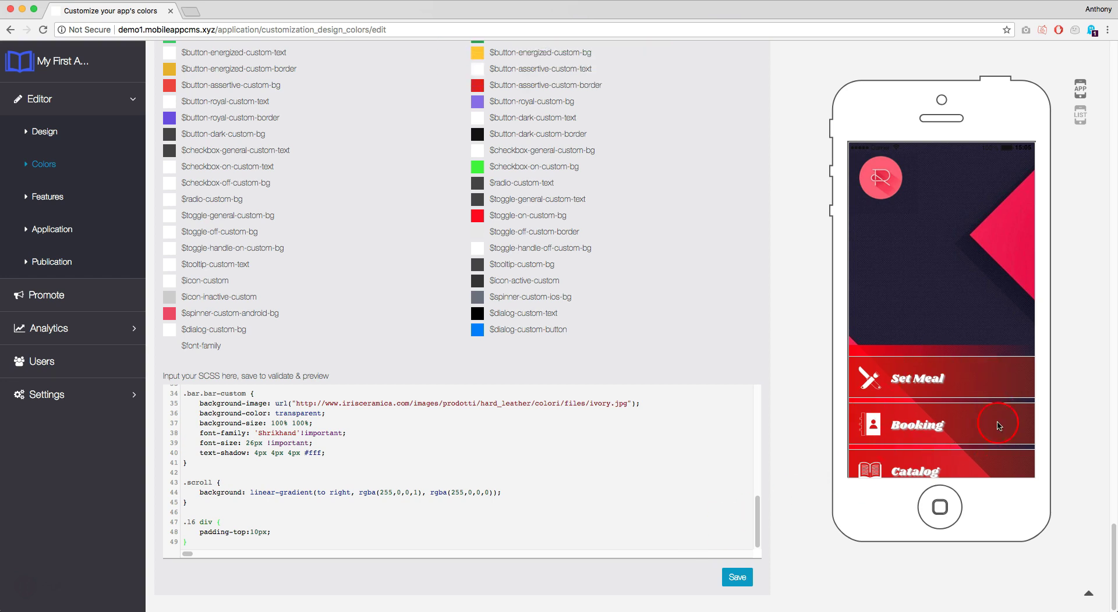
click(816, 409)
click(730, 469)
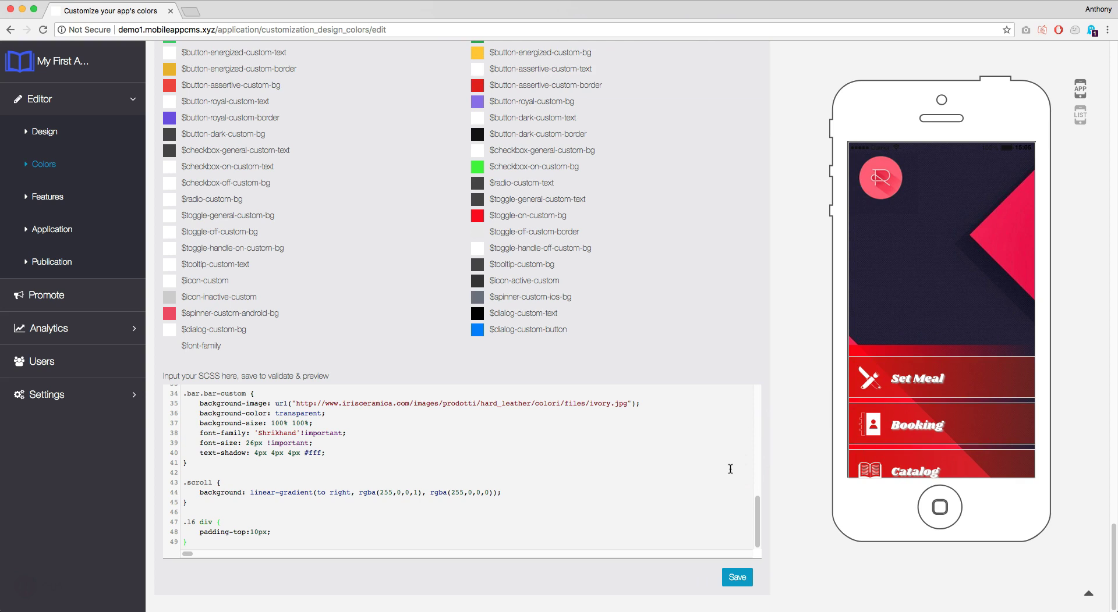